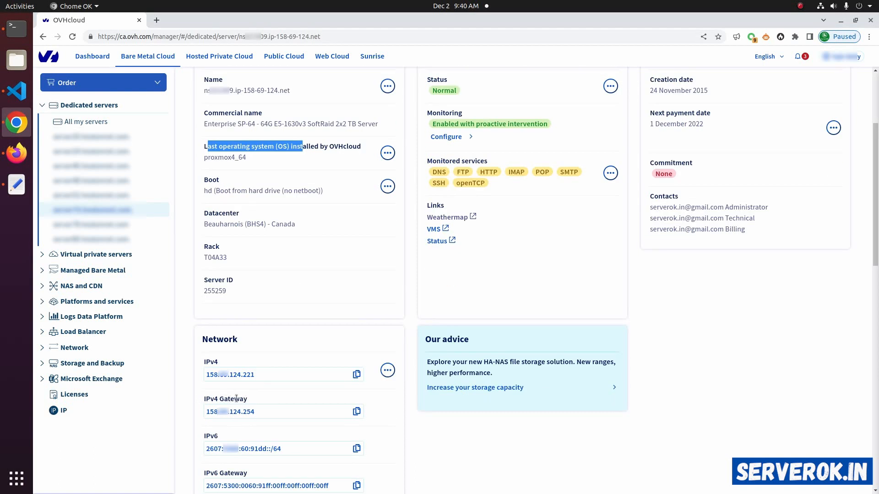
# Copy the dedicated server's IPv4 gateway from OVHcloud and note it in the Text Editor document as "Gateway =" followed by the address.
pyautogui.click(356, 411)
pyautogui.click(13, 196)
pyautogui.write('Gateway =')
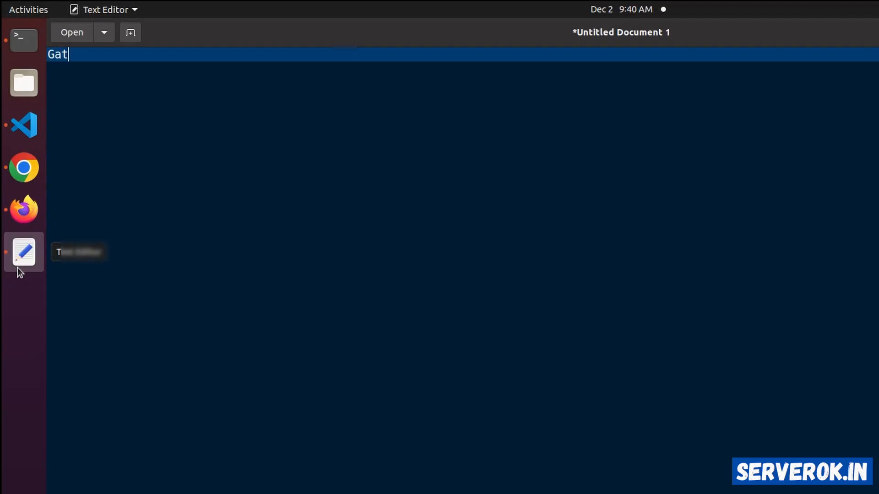
pyautogui.hotkey('ctrl', 'v')
pyautogui.press('Return')
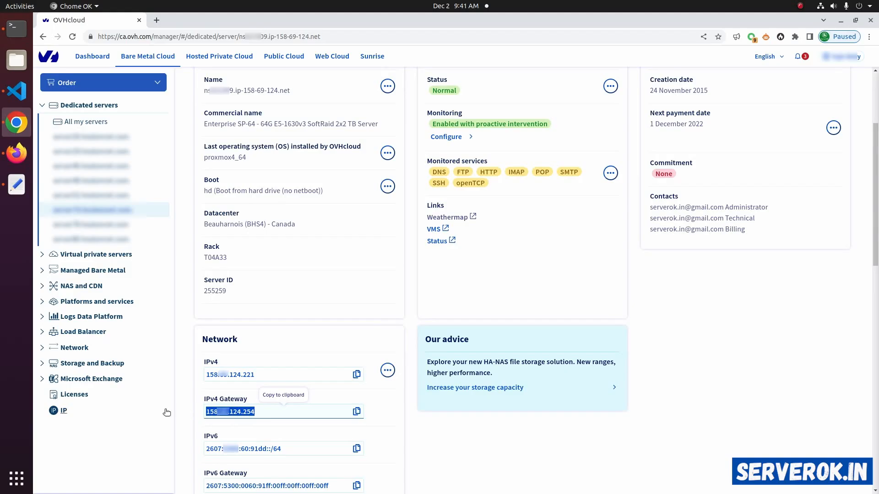
# Go to the OVHcloud IP management page and expand the 167.114.206.84/30 additional IP block.
pyautogui.click(65, 410)
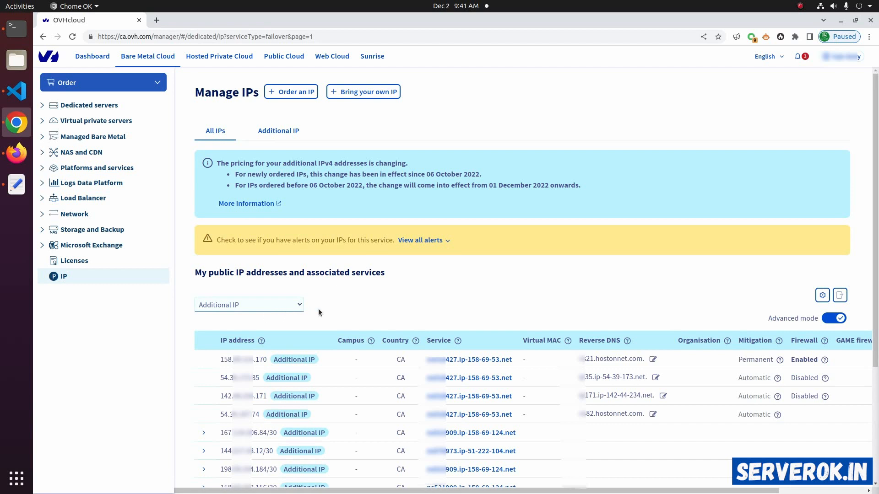
pyautogui.scroll(-4, 391, 309)
pyautogui.click(205, 335)
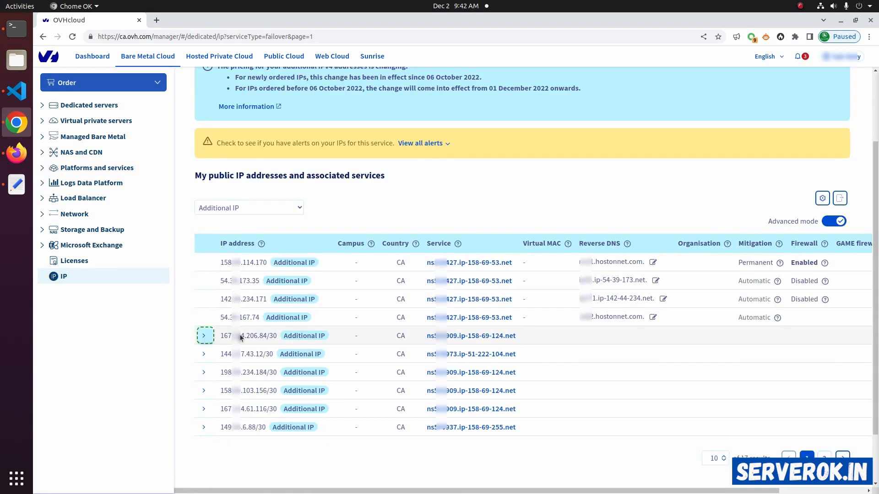
pyautogui.moveTo(223, 337); pyautogui.dragTo(264, 336)
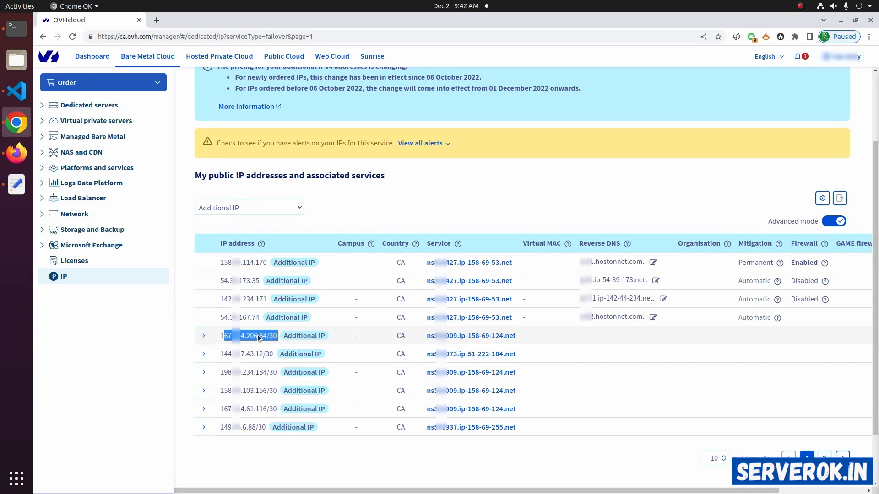
pyautogui.click(205, 336)
pyautogui.scroll(-2, 239, 305)
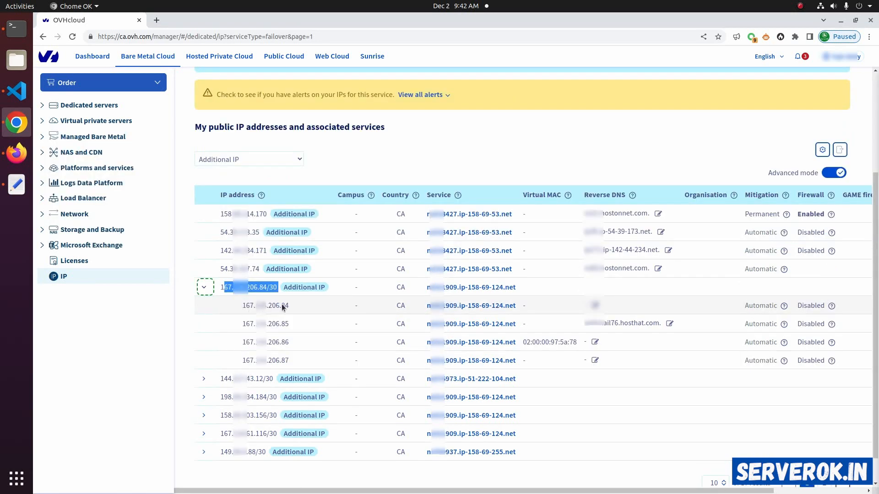
# Check the block's Virtual MAC column and copy the additional IP address 167.114.206.87.
pyautogui.moveTo(524, 196); pyautogui.dragTo(561, 196)
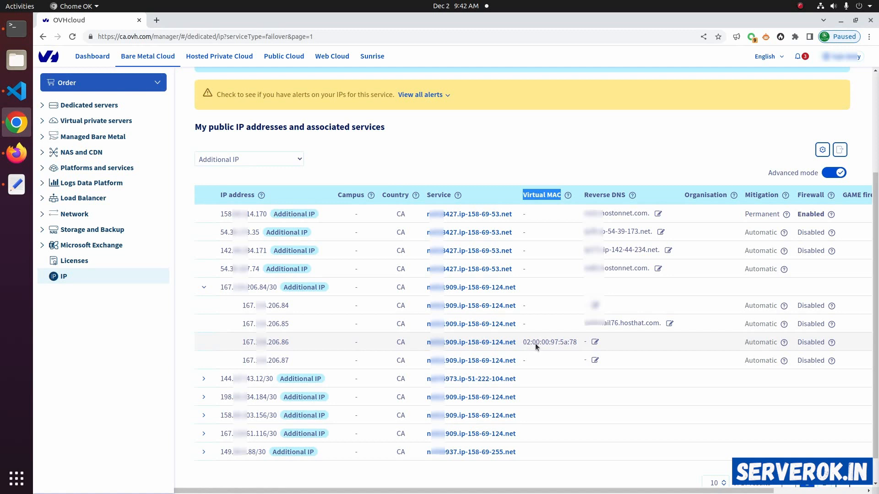
pyautogui.click(281, 361)
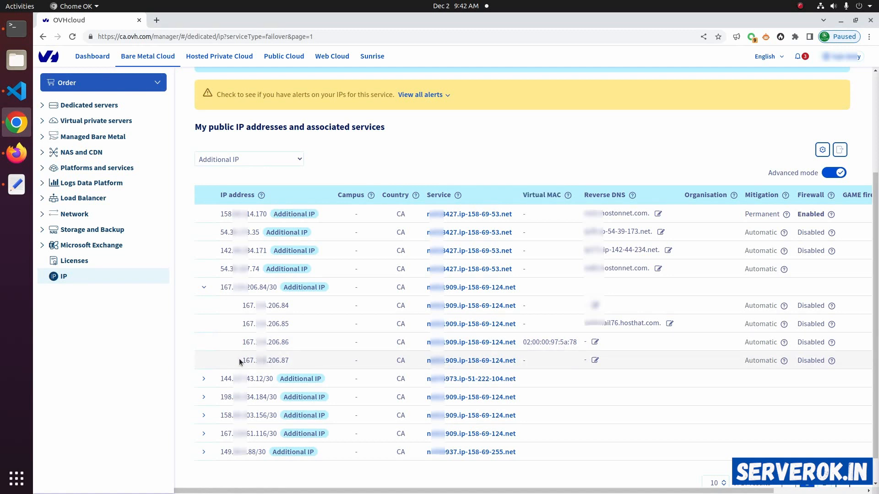
pyautogui.moveTo(239, 360); pyautogui.dragTo(291, 361)
pyautogui.rightClick(281, 360)
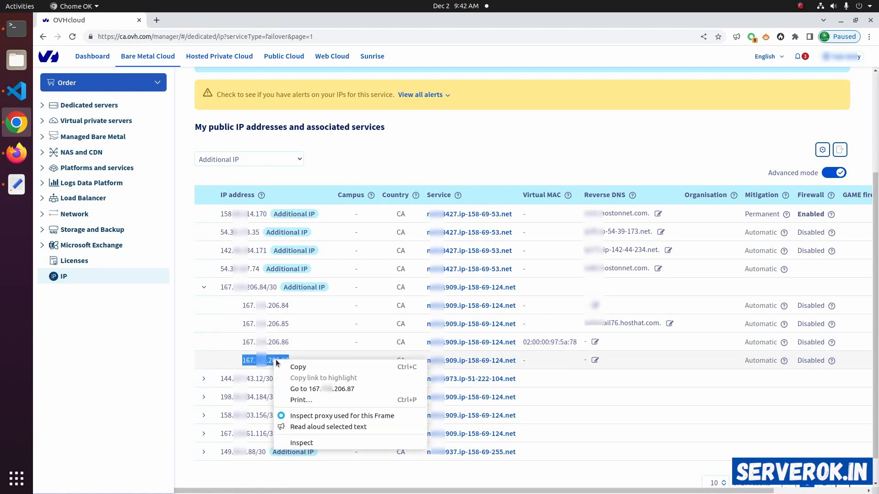
pyautogui.click(297, 365)
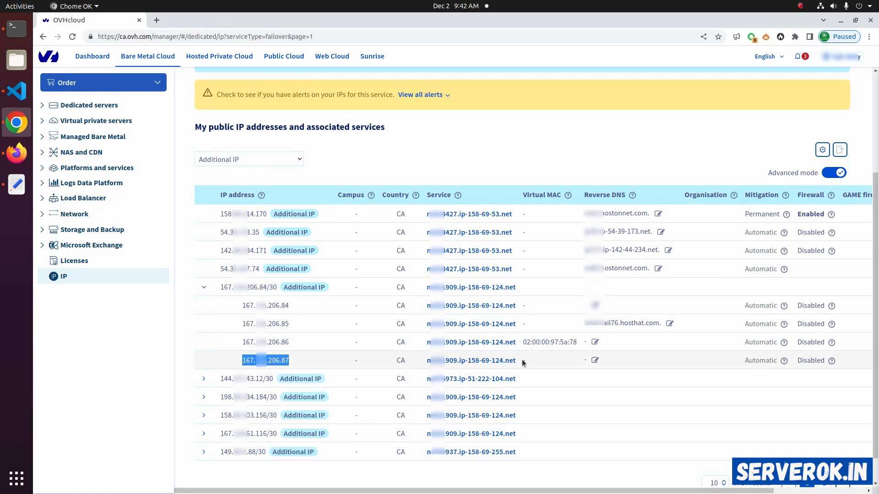
# Add a new virtual MAC of type ovh to 167.114.206.87, naming the virtual machine vm-windows.
pyautogui.hscroll(4, 595, 363)
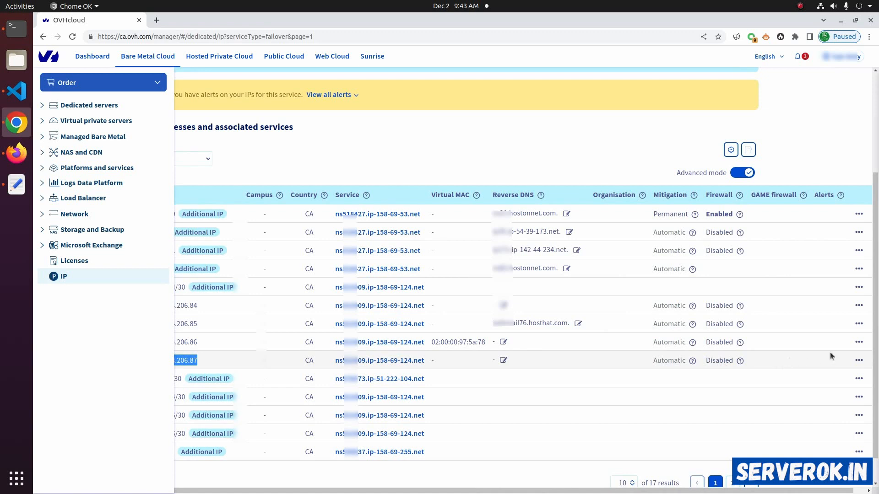
pyautogui.click(859, 362)
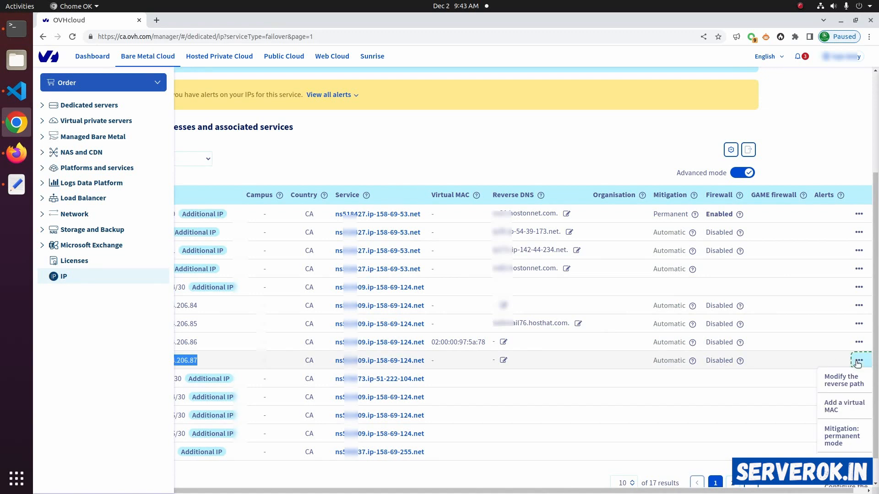
pyautogui.click(850, 411)
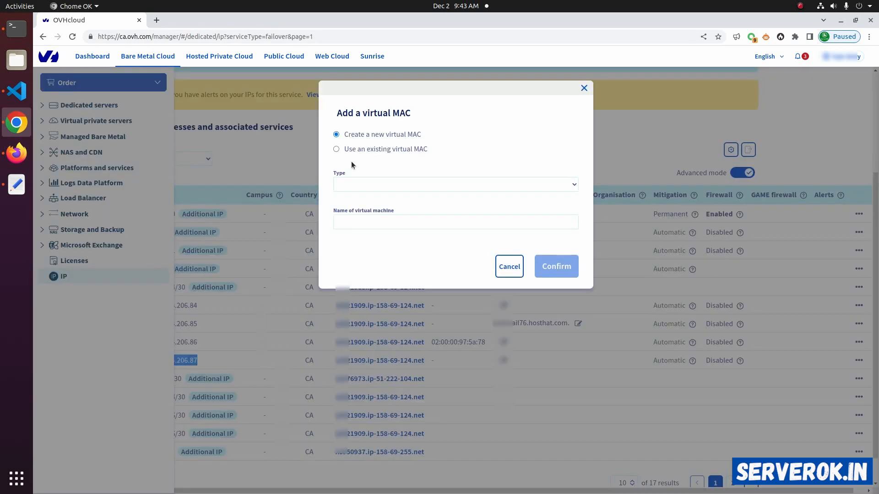
pyautogui.click(375, 185)
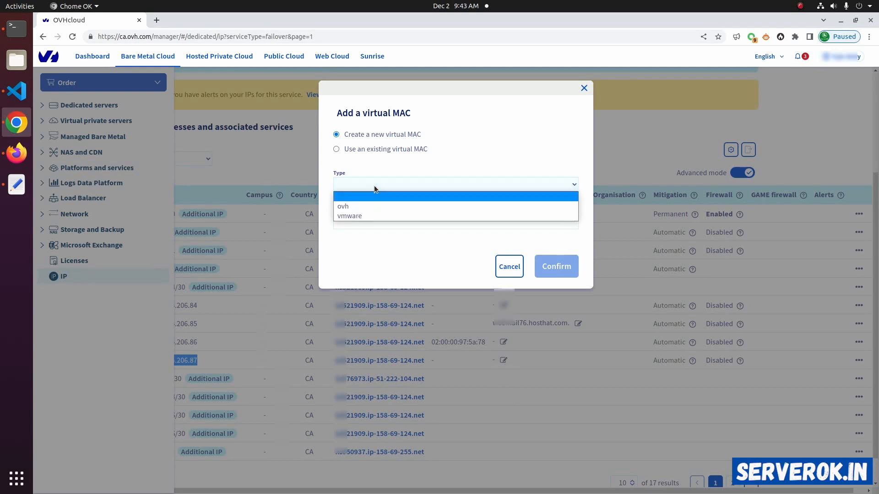
pyautogui.click(358, 207)
pyautogui.click(434, 222)
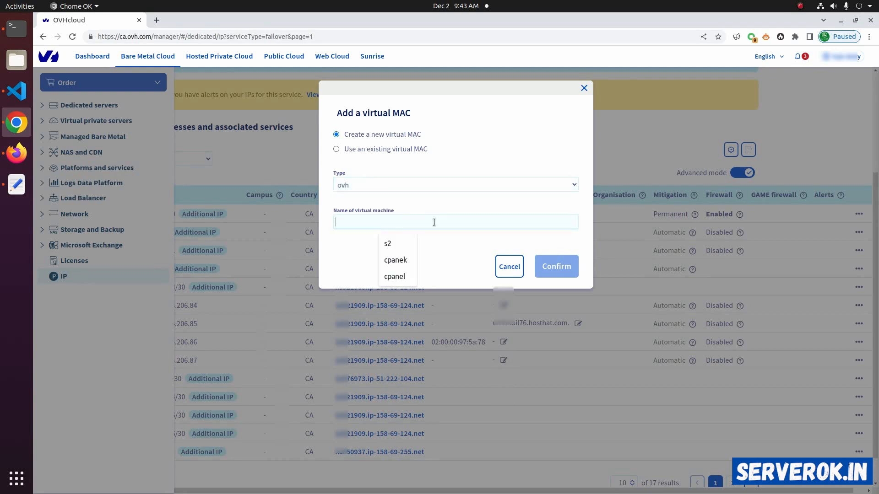
pyautogui.write('vm-windows')
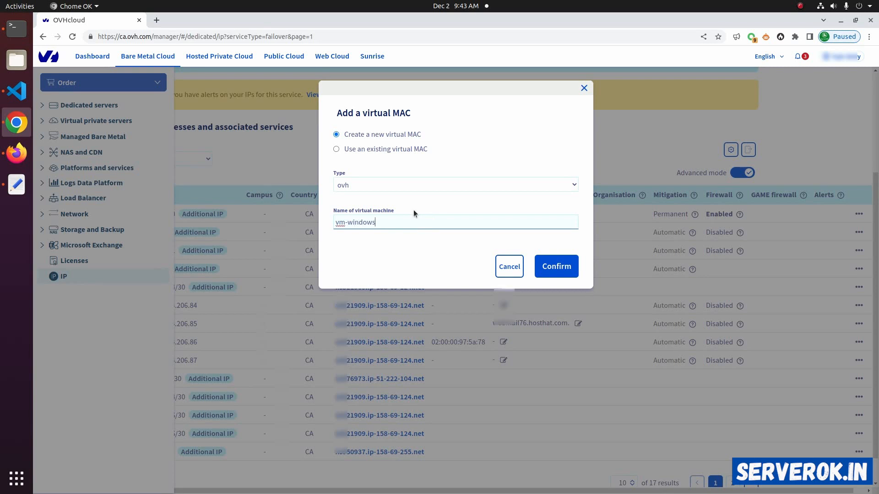
pyautogui.click(562, 259)
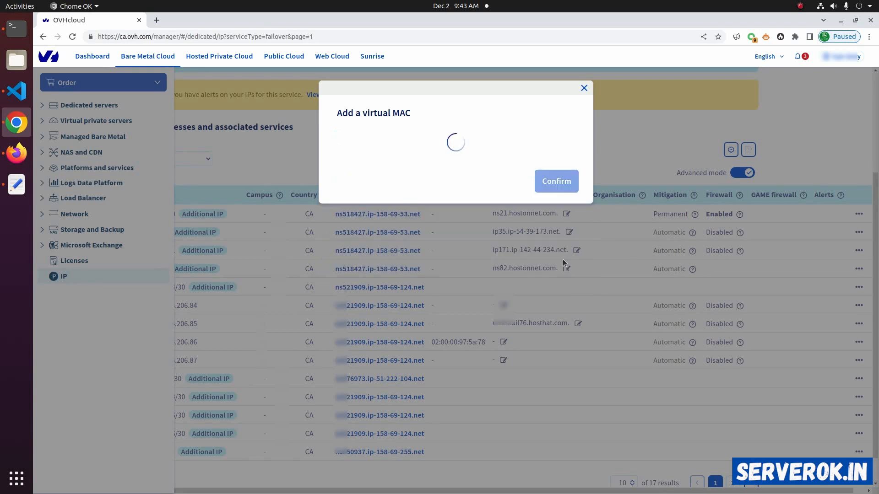
pyautogui.moveTo(220, 94); pyautogui.dragTo(499, 95)
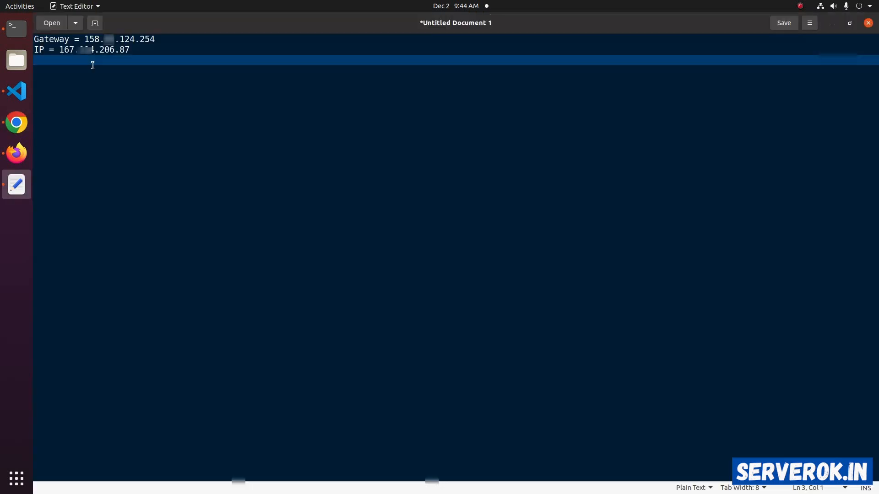
# Review the noted gateway and IP in Text Editor, and switch to Proxmox in Firefox to open VM 101's console in its own window.
pyautogui.moveTo(84, 39); pyautogui.dragTo(50, 48)
pyautogui.click(163, 57)
pyautogui.click(16, 153)
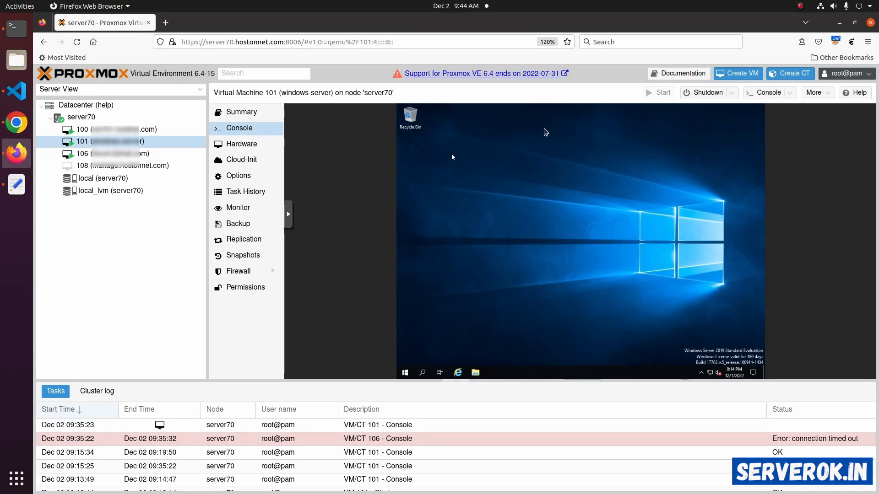
pyautogui.click(764, 93)
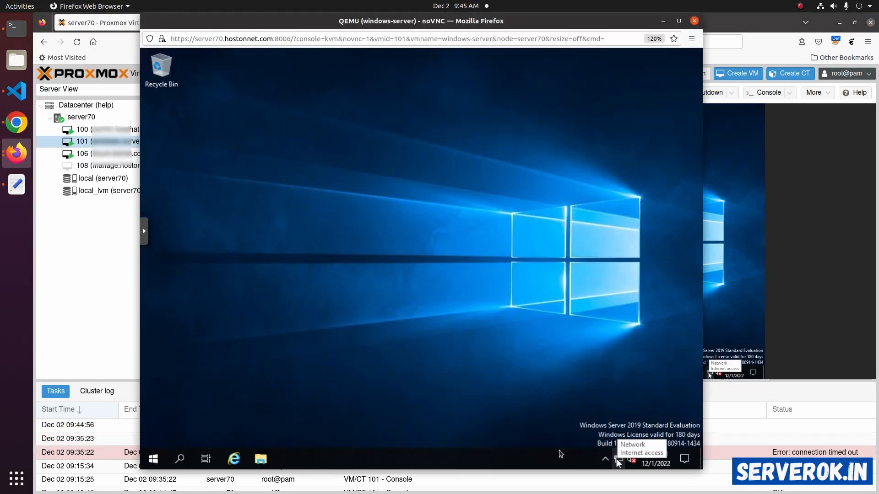
# Open the Internet Protocol Version 4 (TCP/IPv4) properties of the Windows VM's Ethernet adapter.
pyautogui.rightClick(619, 459)
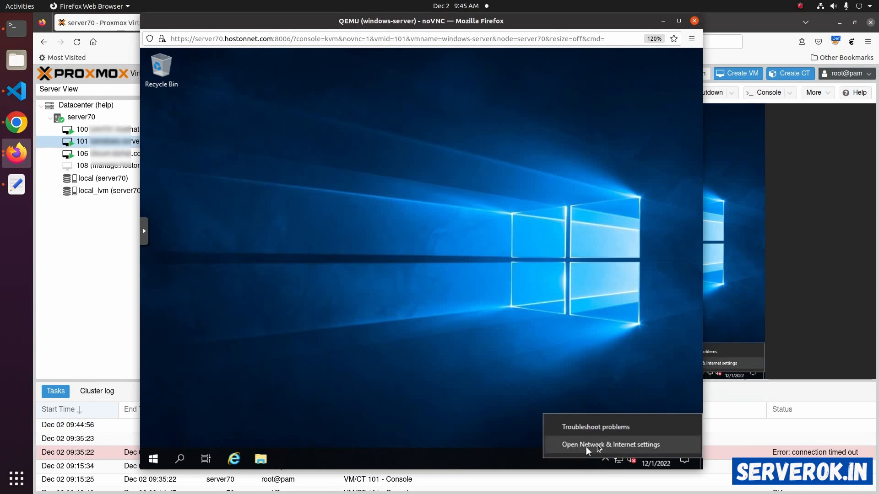
pyautogui.click(625, 445)
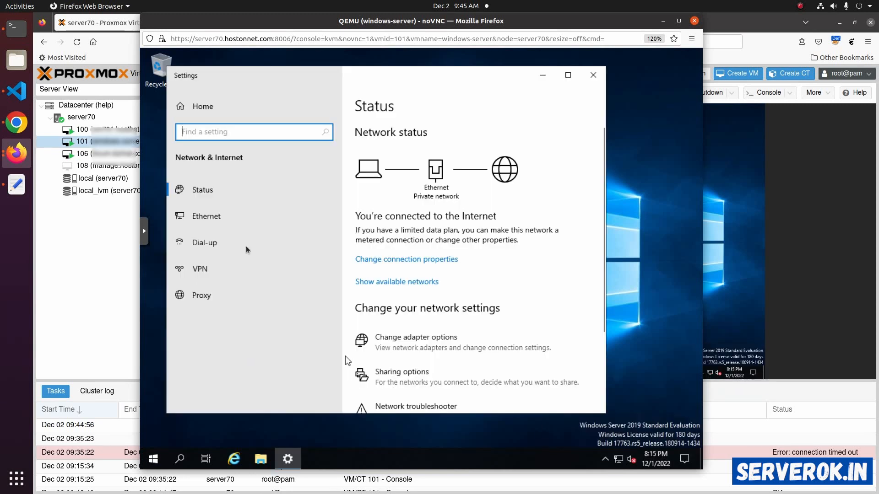
pyautogui.click(220, 219)
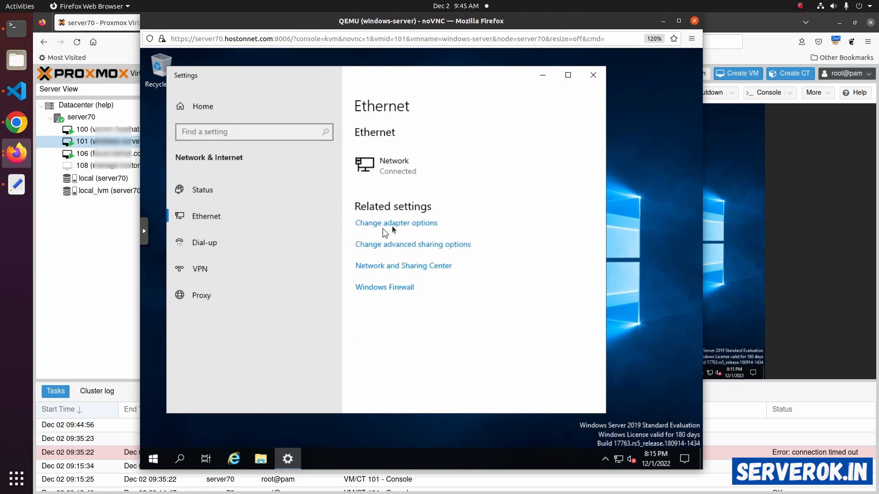
pyautogui.click(392, 224)
pyautogui.rightClick(259, 163)
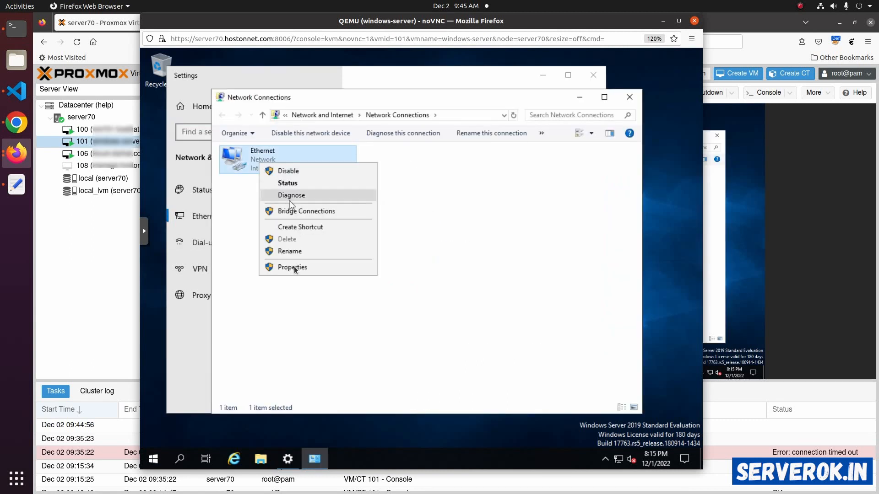
pyautogui.click(293, 268)
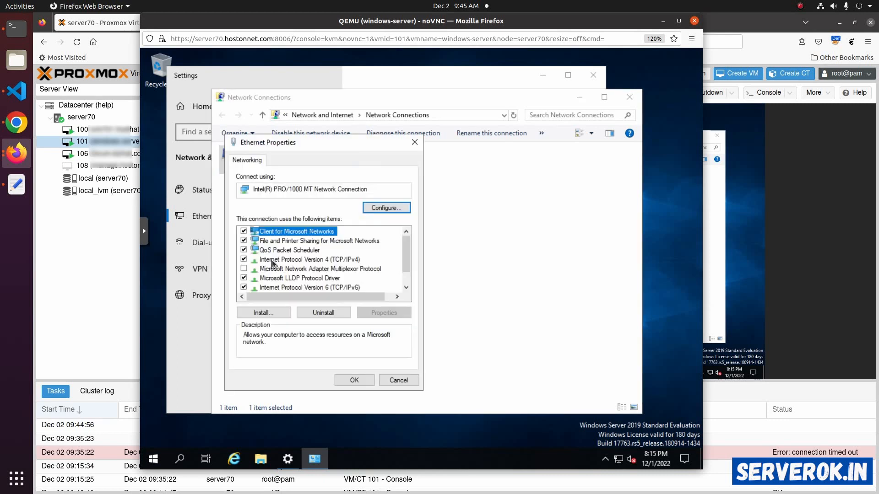
pyautogui.click(316, 259)
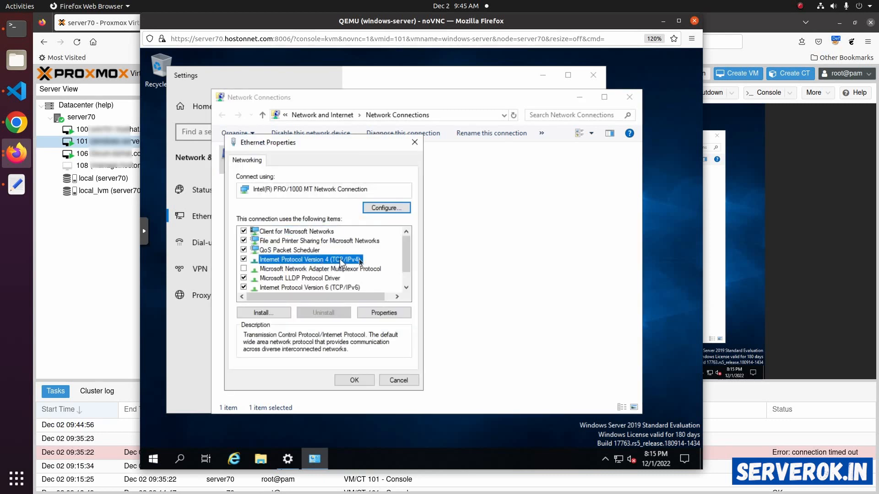
pyautogui.click(384, 312)
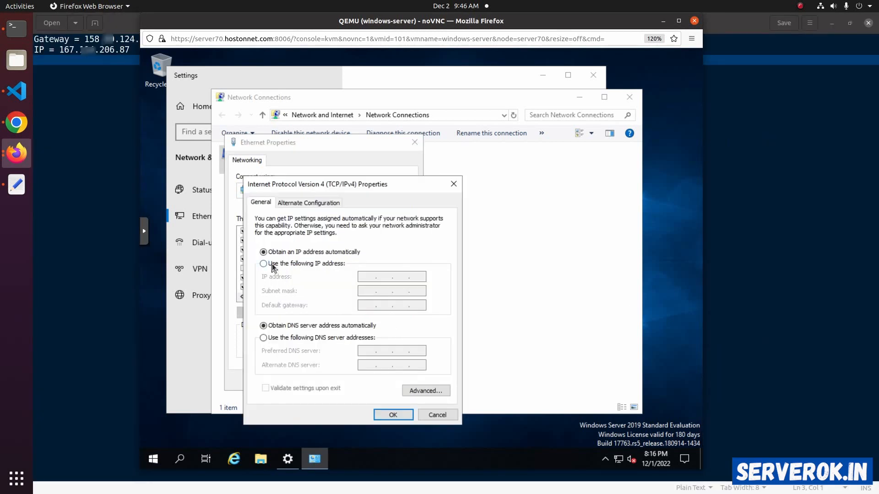
# Assign the static IP address 167.114.206.87 with subnet mask 255.255.255.255 and default gateway 158.69.124.254.
pyautogui.click(272, 266)
pyautogui.click(364, 277)
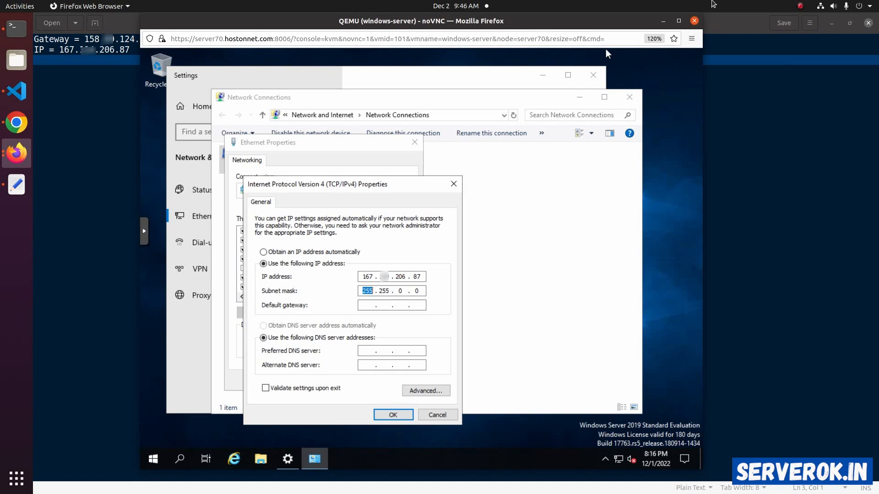
pyautogui.press('Tab')
pyautogui.doubleClick(399, 292)
pyautogui.write('255 . 255')
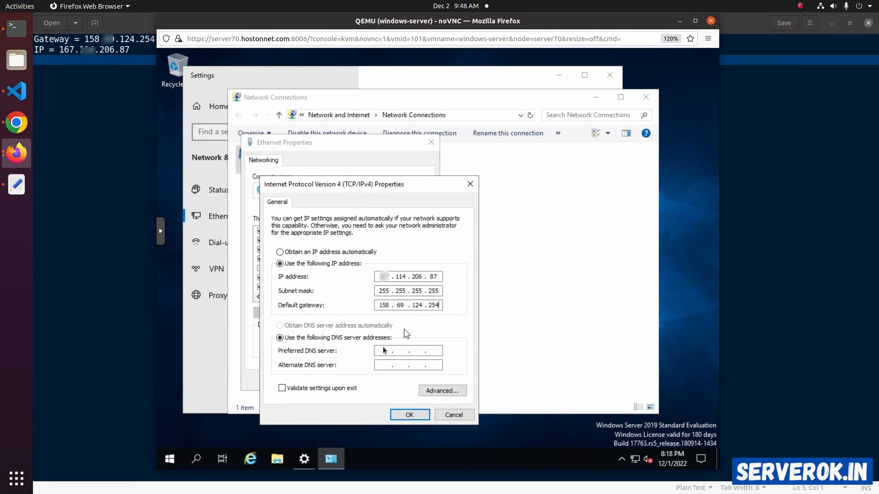
# Set the preferred DNS server to 8.8.8.8 and the alternate to 1.1.1.1, and save the configuration despite the gateway subnet warning.
pyautogui.click(384, 351)
pyautogui.write('.8')
pyautogui.press('Tab')
pyautogui.write('1.1.1.1')
pyautogui.press('Return')
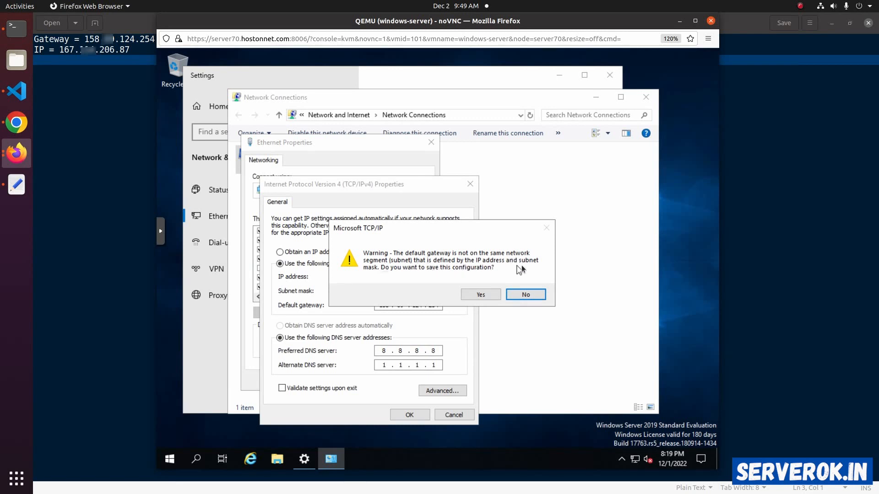
pyautogui.click(479, 295)
pyautogui.click(369, 380)
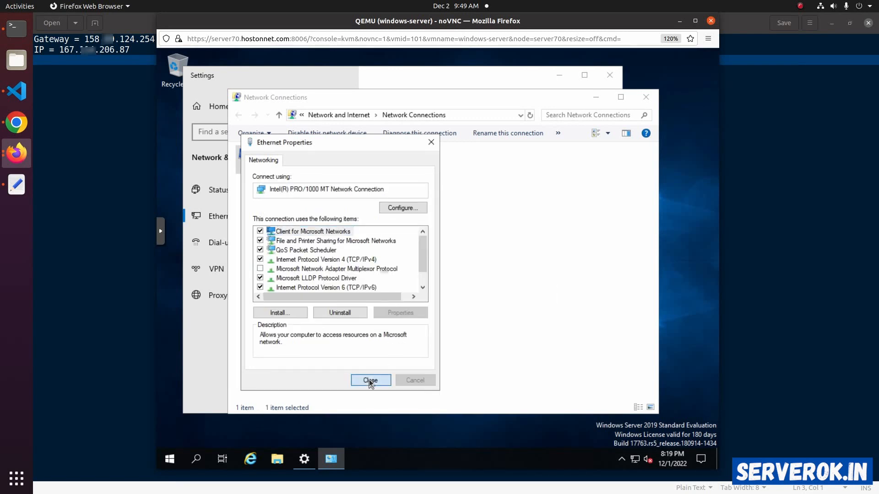
# Close the Network Connections and Settings windows and launch Internet Explorer in the Windows VM.
pyautogui.click(644, 97)
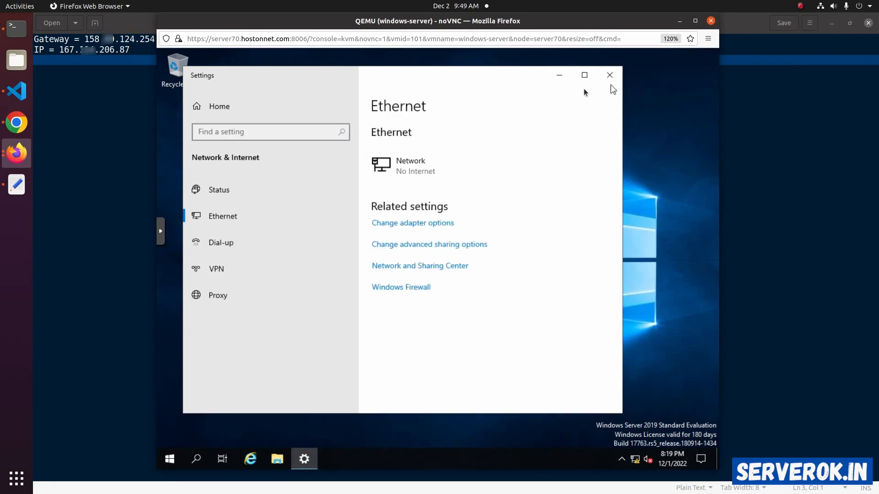
pyautogui.click(608, 76)
pyautogui.click(250, 459)
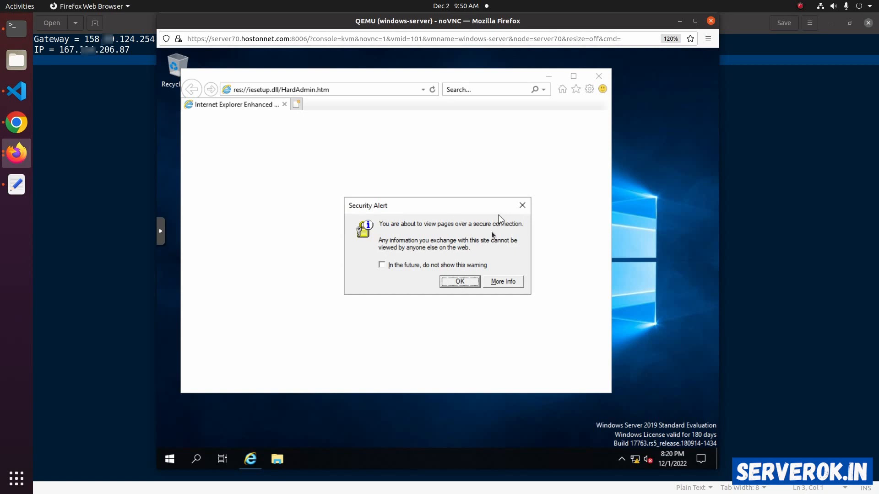
# Switch to the OVHcloud control panel in Chrome, reload the IP list and copy the virtual MAC of 167.114.206.87.
pyautogui.click(16, 122)
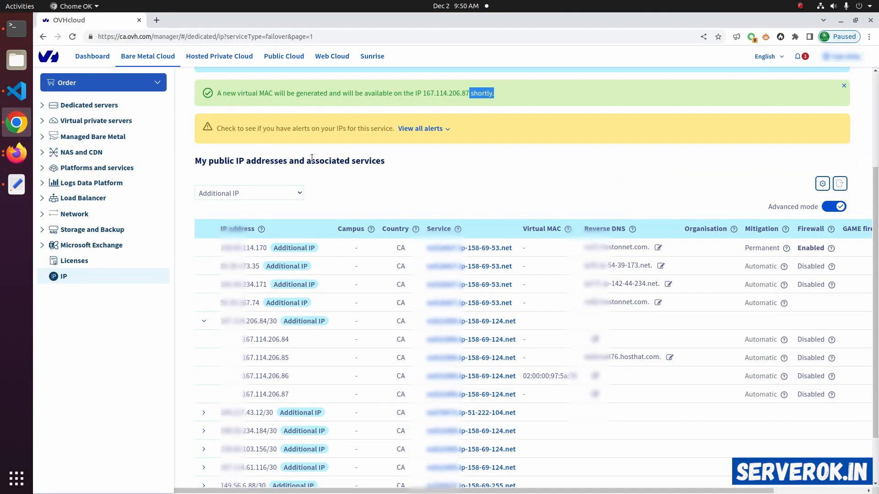
pyautogui.click(73, 37)
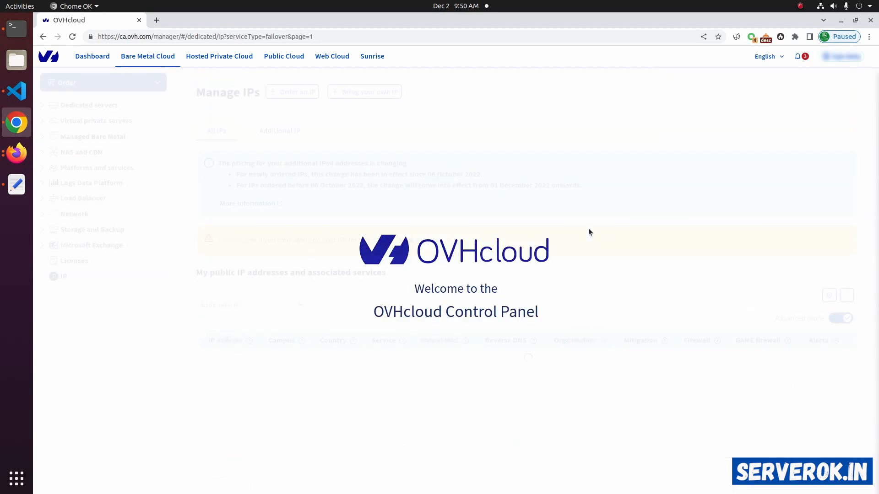
pyautogui.scroll(-1, 514, 280)
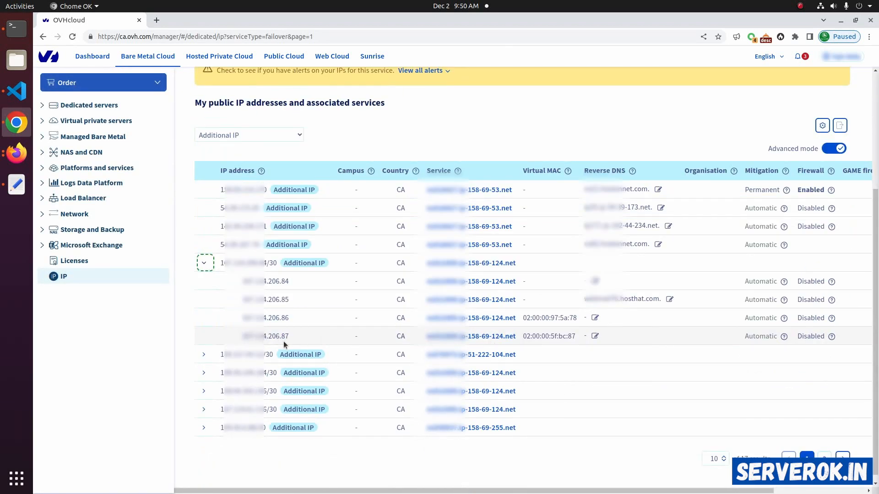
pyautogui.doubleClick(548, 336)
pyautogui.hotkey('ctrl', 'c')
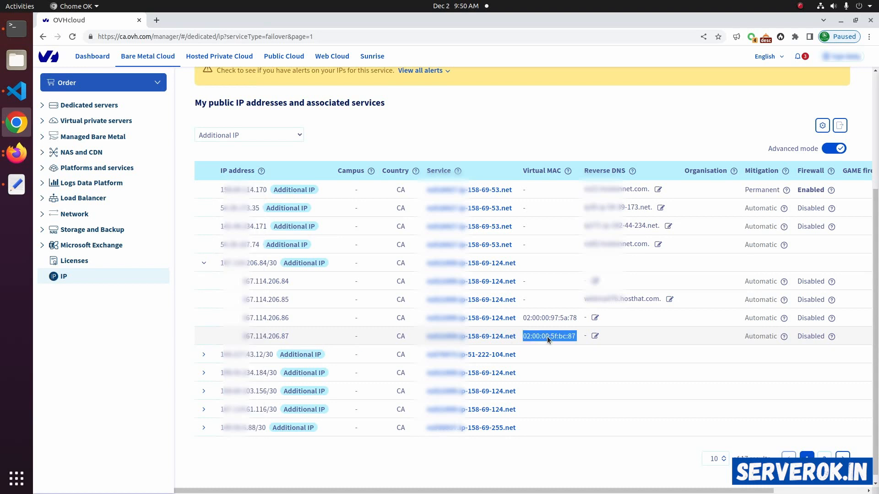
# Return to Proxmox in Firefox, close the separate VM console window and shut down VM 101 (windows-server).
pyautogui.click(17, 153)
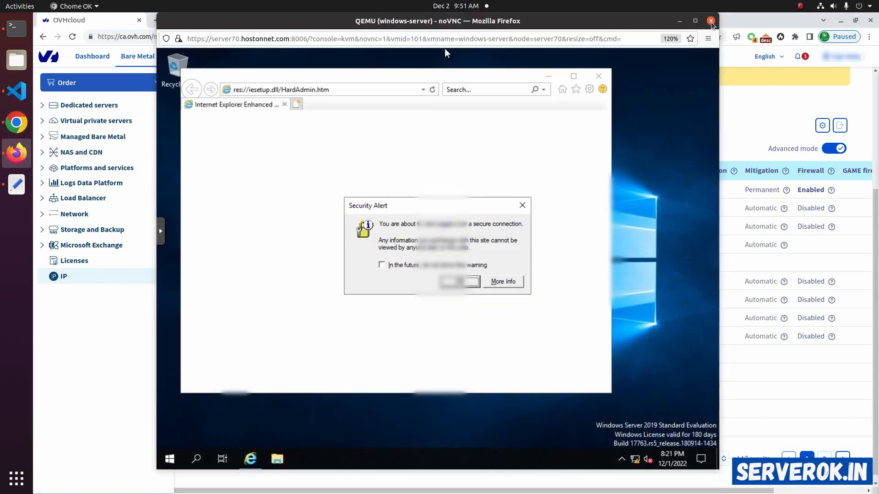
pyautogui.click(710, 21)
pyautogui.click(19, 143)
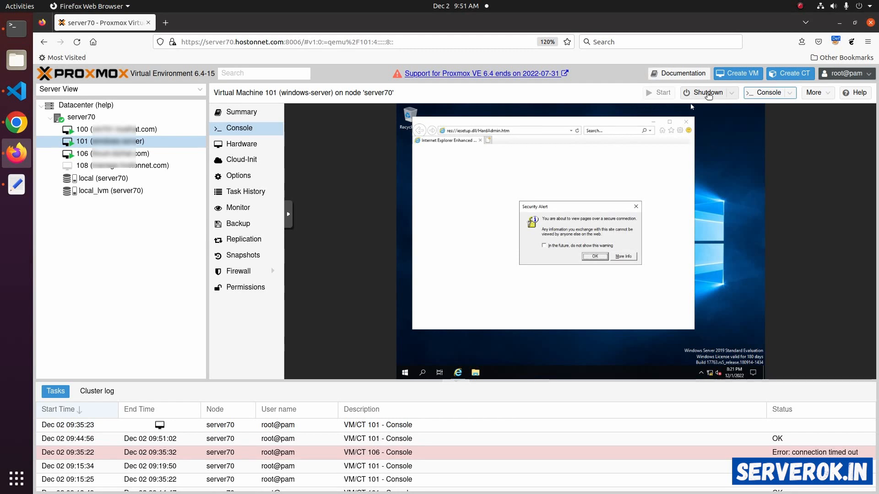
pyautogui.click(706, 93)
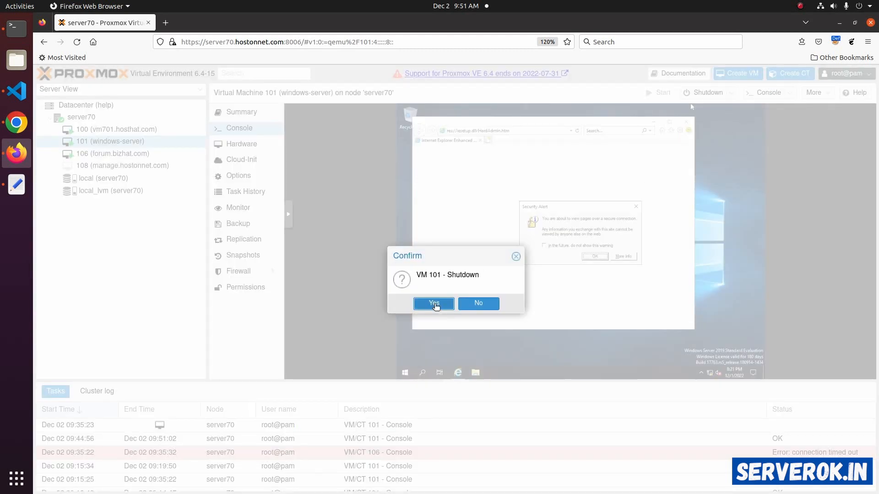
pyautogui.click(433, 304)
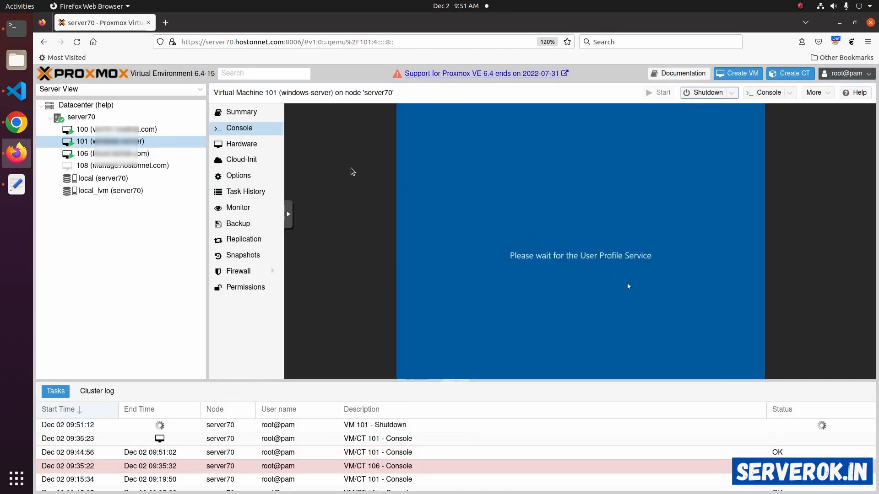
# Set the MAC address of VM 101's network device (net0) to 02:00:00:5f:bc:87 and start the VM.
pyautogui.click(247, 144)
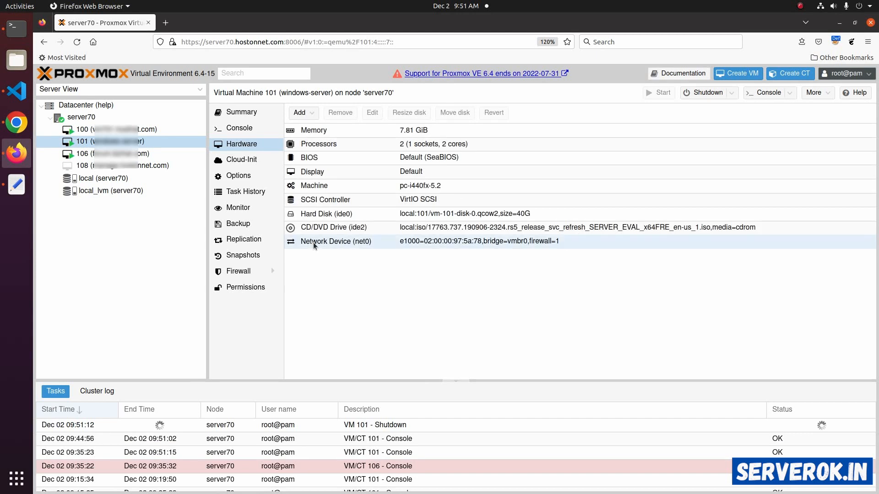
pyautogui.doubleClick(313, 242)
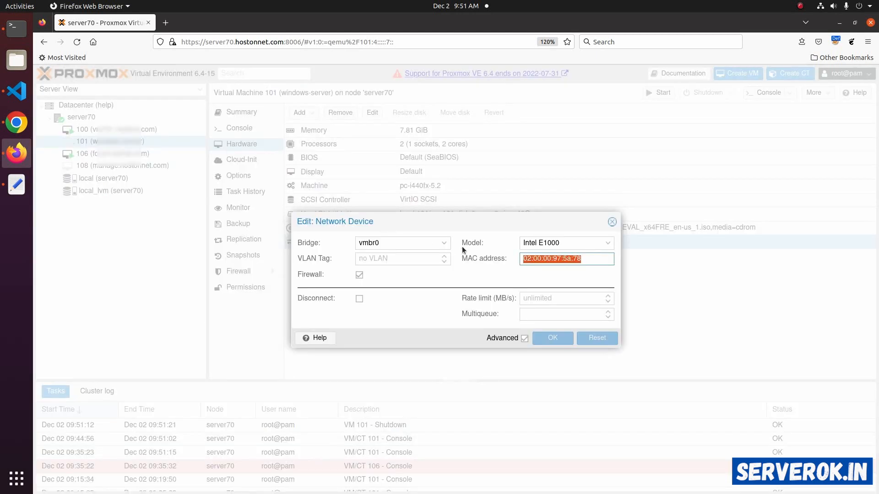
pyautogui.press('BackSpace')
pyautogui.hotkey('ctrl', 'v')
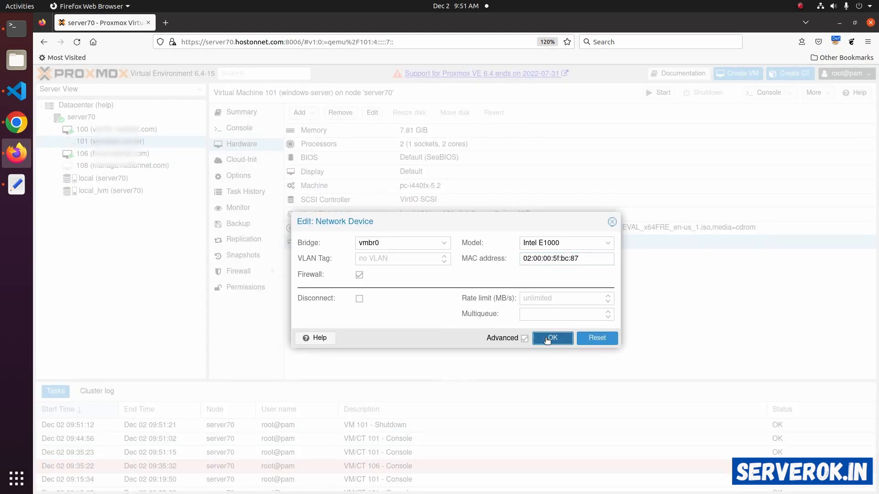
pyautogui.click(552, 337)
pyautogui.click(658, 93)
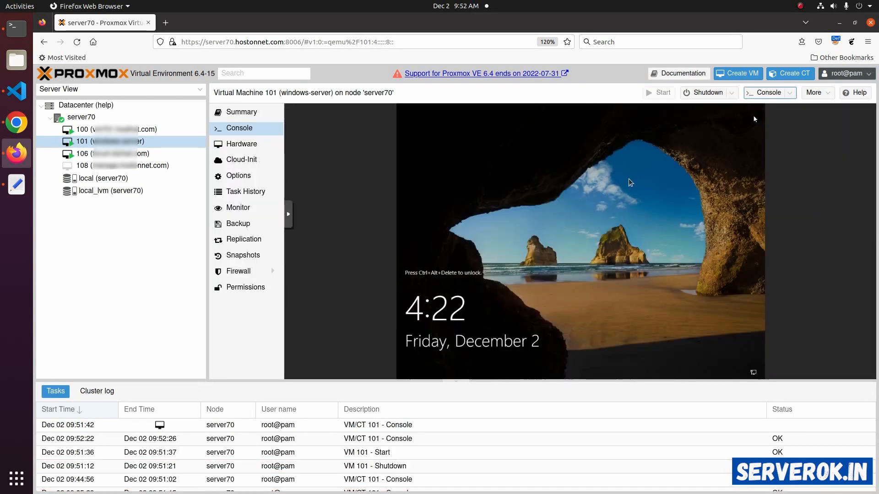
# Open VM 101's console in a separate window, unlock Windows and sign in as Administrator with the account password.
pyautogui.click(762, 93)
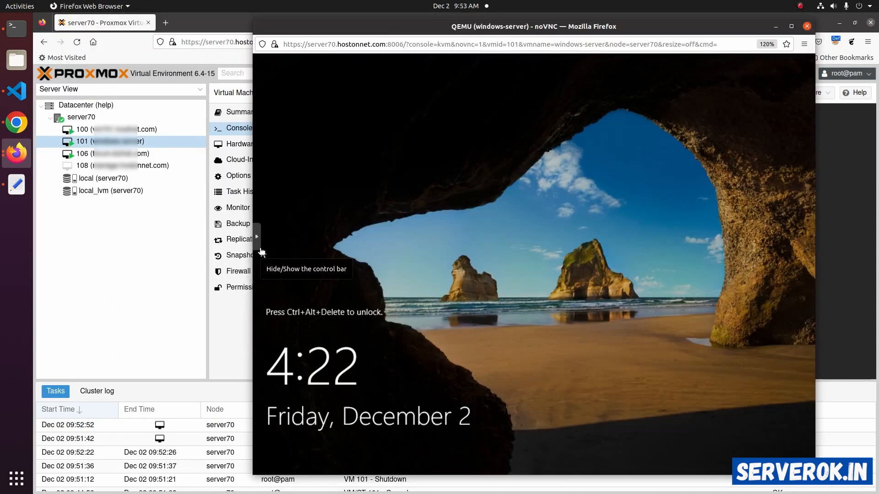
pyautogui.click(259, 245)
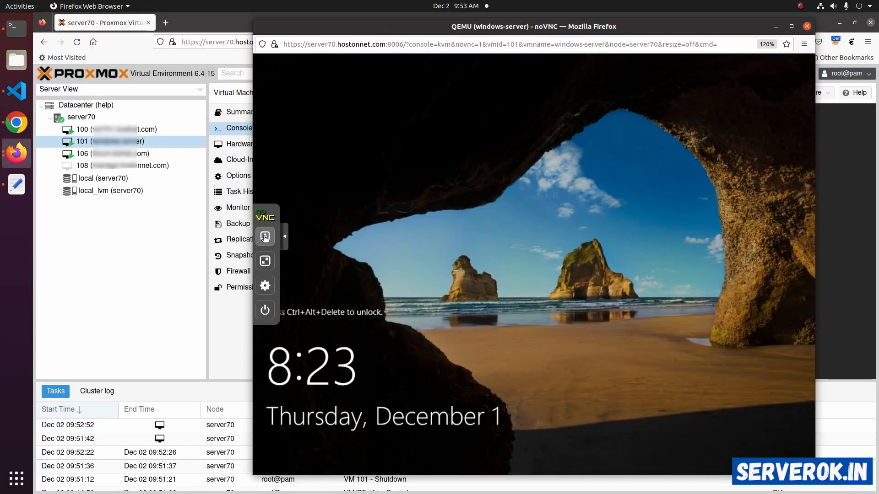
pyautogui.click(265, 237)
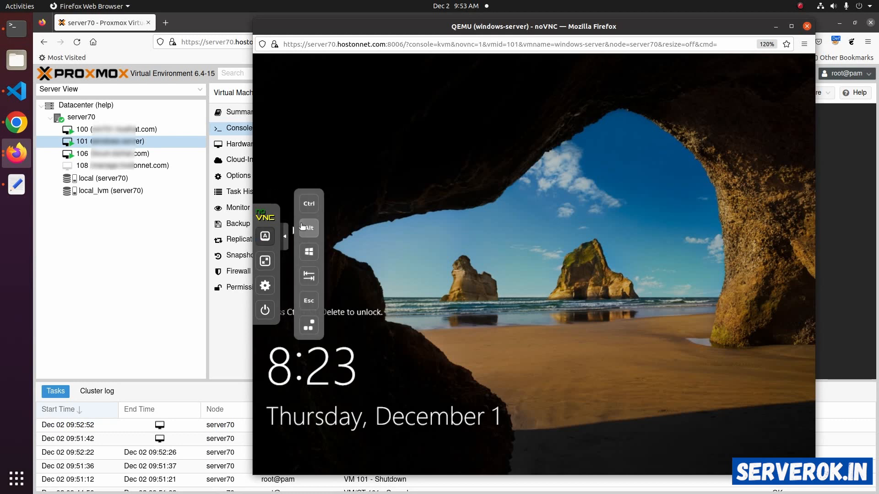
pyautogui.click(310, 326)
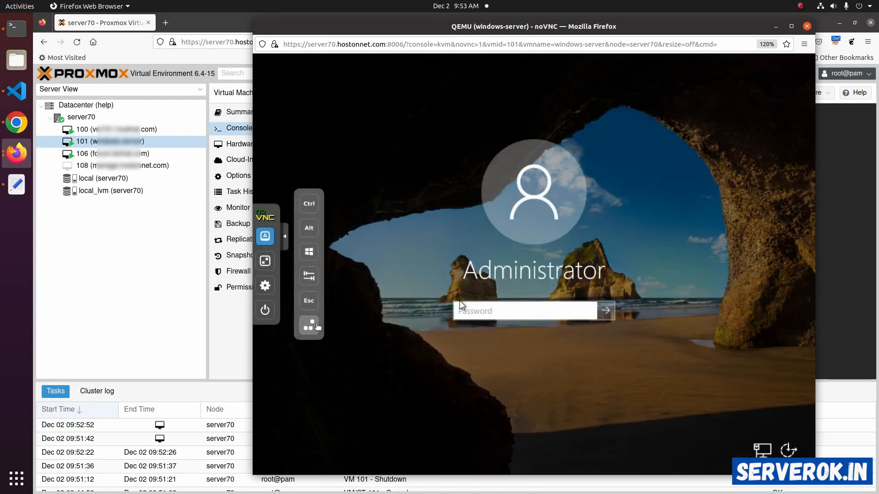
pyautogui.click(503, 312)
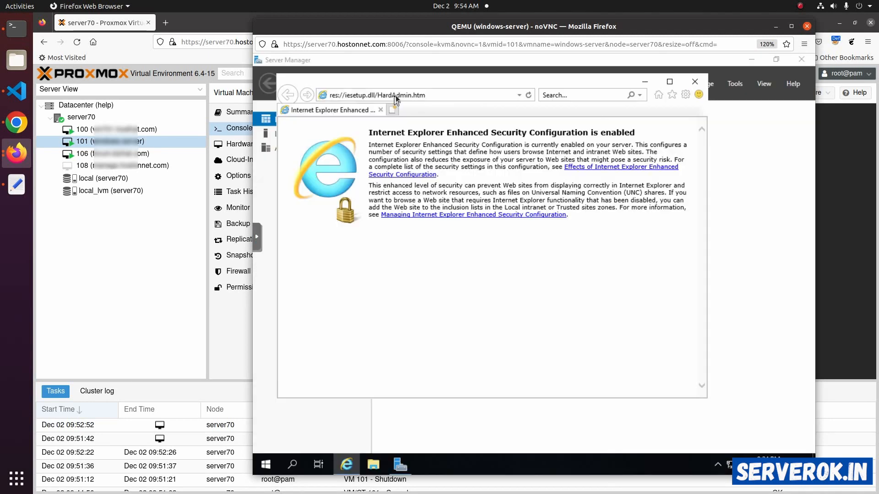
# Load the serverok.in page how-to-delete-a-virtual-machine-in-proxmox in the VM's Internet Explorer to test the internet connection.
pyautogui.click(396, 95)
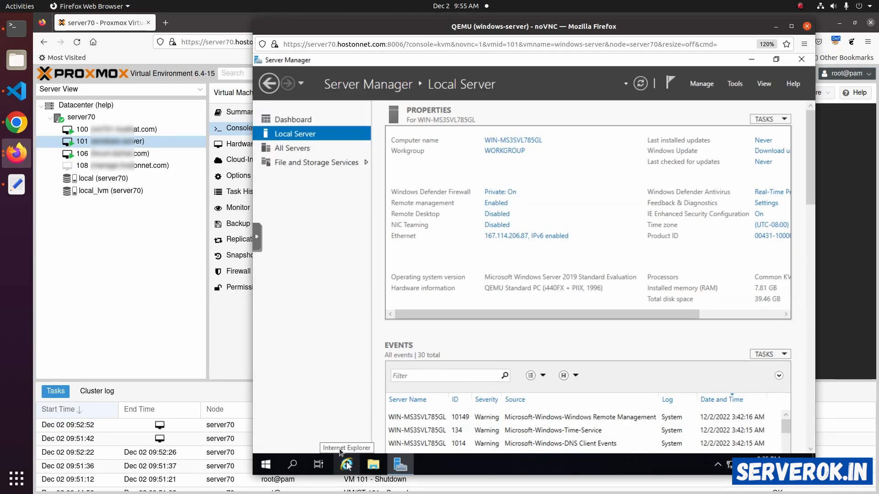
pyautogui.click(346, 464)
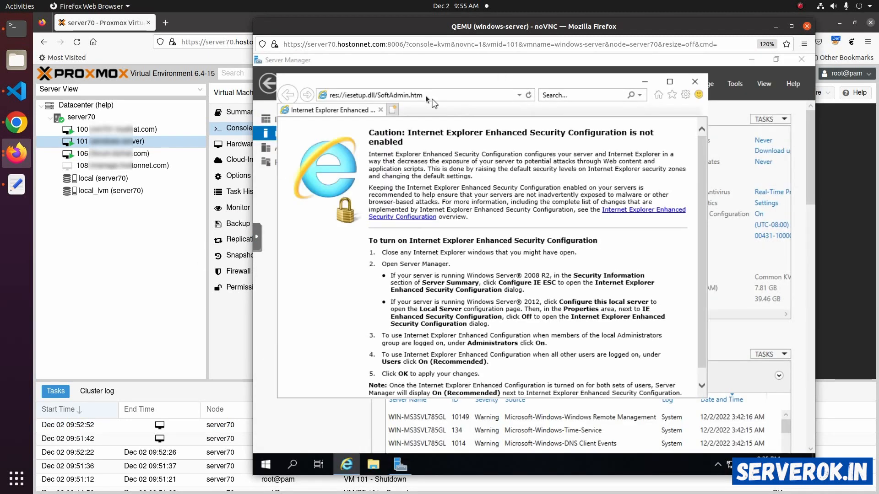
pyautogui.click(425, 96)
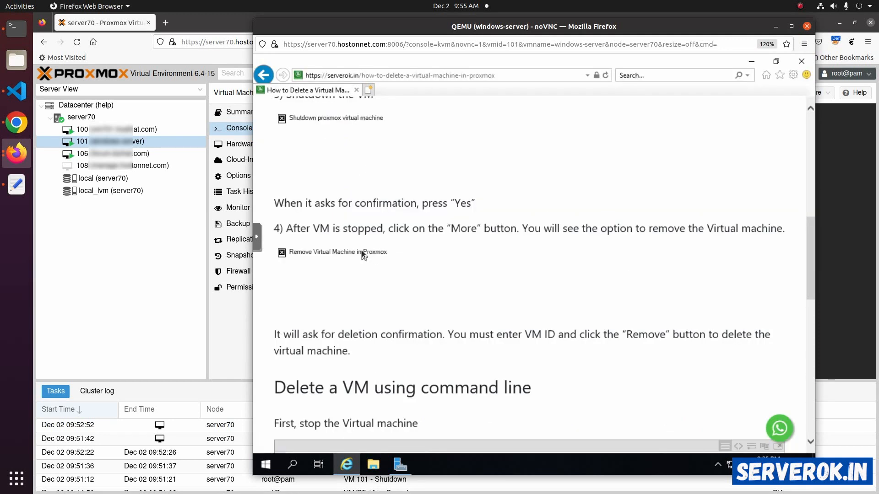